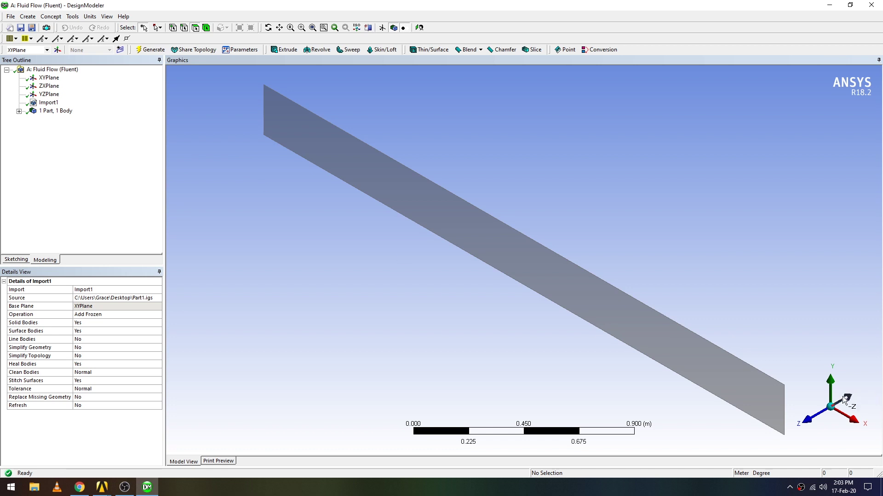
# Close DesignModeler and open the Mesh cell of the Fluid Flow (Fluent) system for editing
pyautogui.click(808, 418)
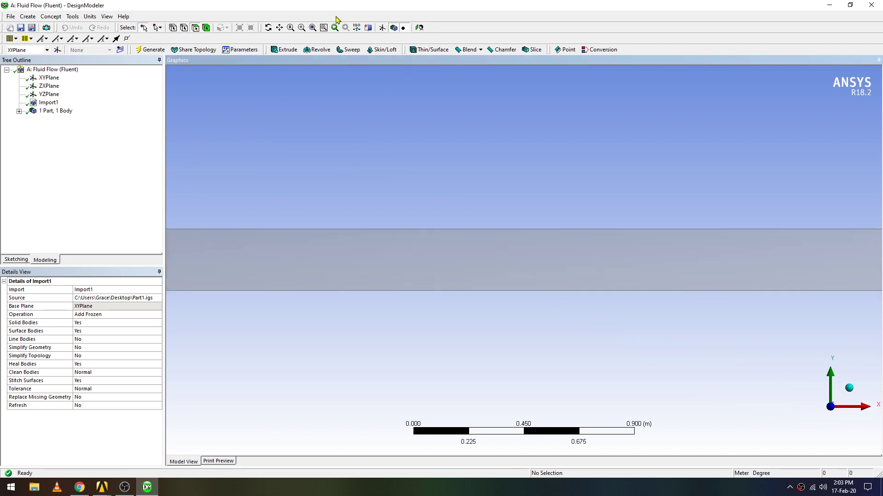
pyautogui.click(312, 28)
pyautogui.click(10, 17)
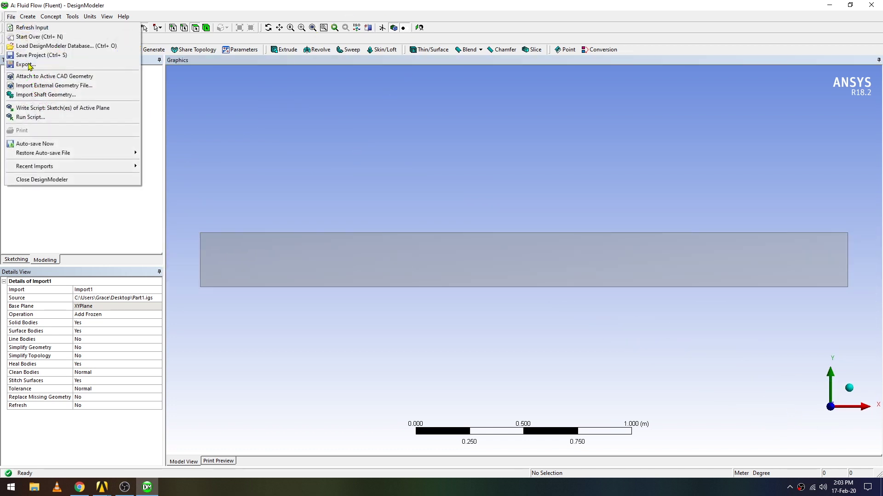
pyautogui.click(194, 236)
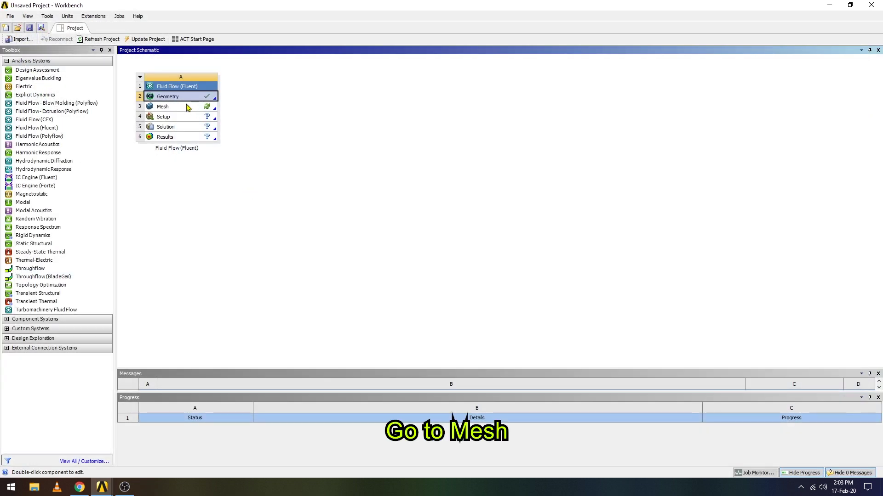
pyautogui.click(187, 107)
pyautogui.rightClick(187, 107)
pyautogui.click(207, 111)
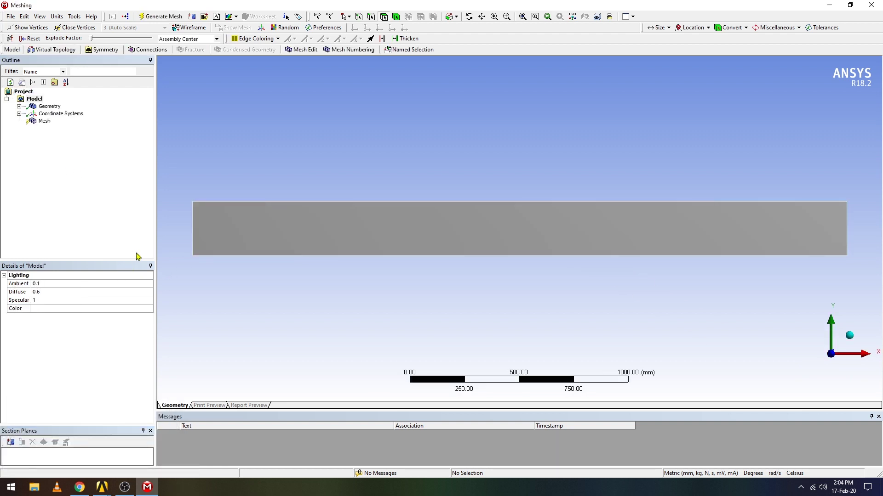
# Create a named selection called Outlet from the short vertical edge at the channel's +X end
pyautogui.click(845, 212)
pyautogui.rightClick(845, 211)
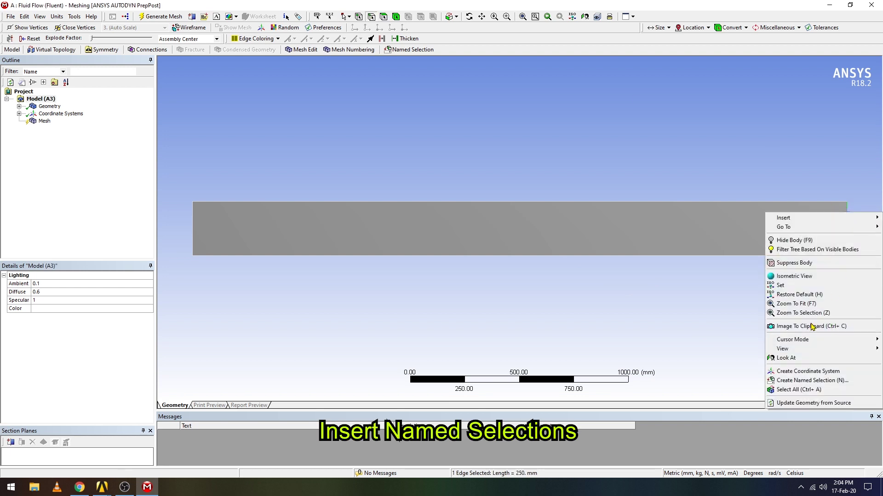
pyautogui.click(780, 384)
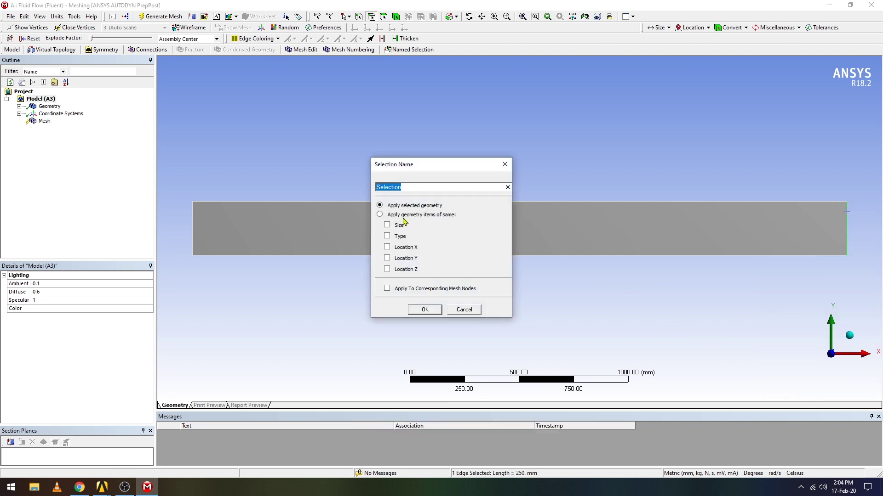
pyautogui.write('Outlet')
pyautogui.press('Return')
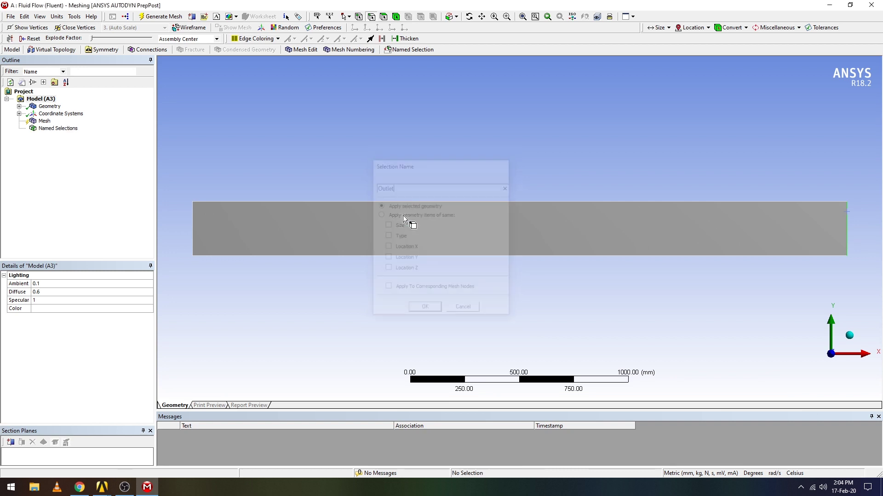
# Create a named selection called Inlet from the short vertical edge at the channel's -X end
pyautogui.click(193, 217)
pyautogui.rightClick(193, 217)
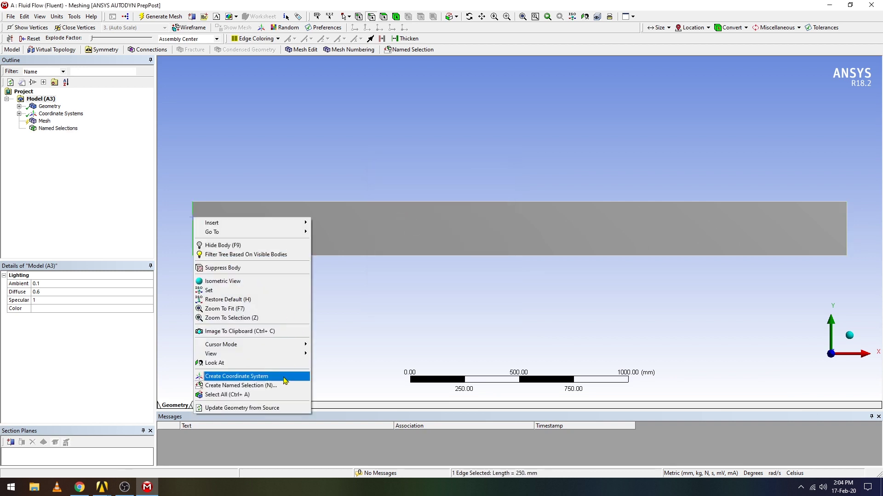
pyautogui.click(281, 389)
pyautogui.write('Inlet')
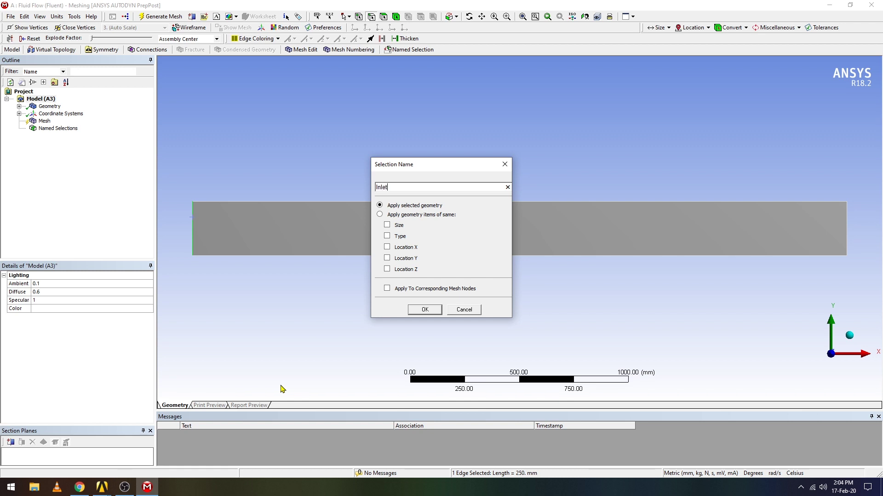
pyautogui.press('Return')
# Create a named selection called Wall from the two long horizontal edges of the channel
pyautogui.click(295, 202)
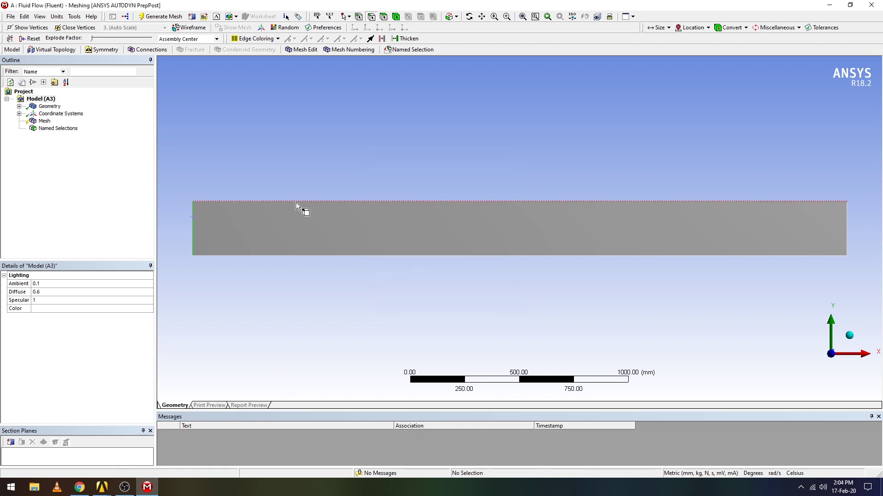
pyautogui.keyDown('ctrl'); pyautogui.click(294, 256); pyautogui.keyUp('ctrl')
pyautogui.rightClick(295, 255)
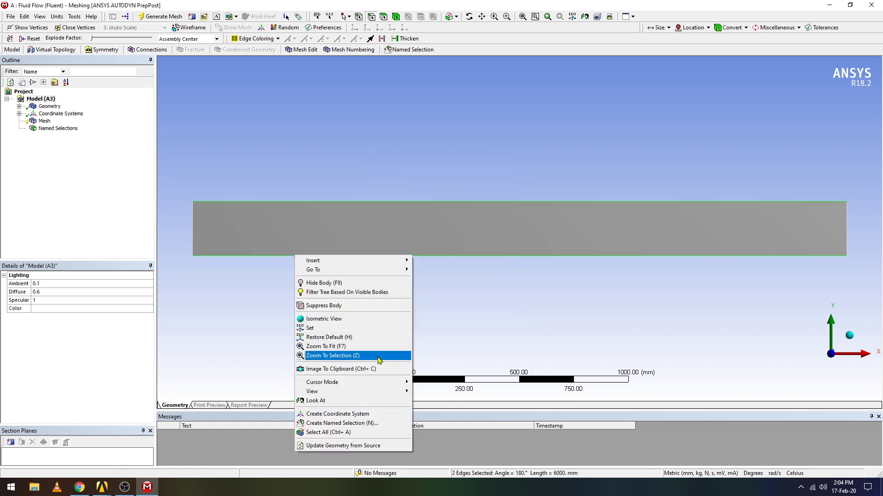
pyautogui.click(359, 424)
pyautogui.write('Wall')
pyautogui.press('Return')
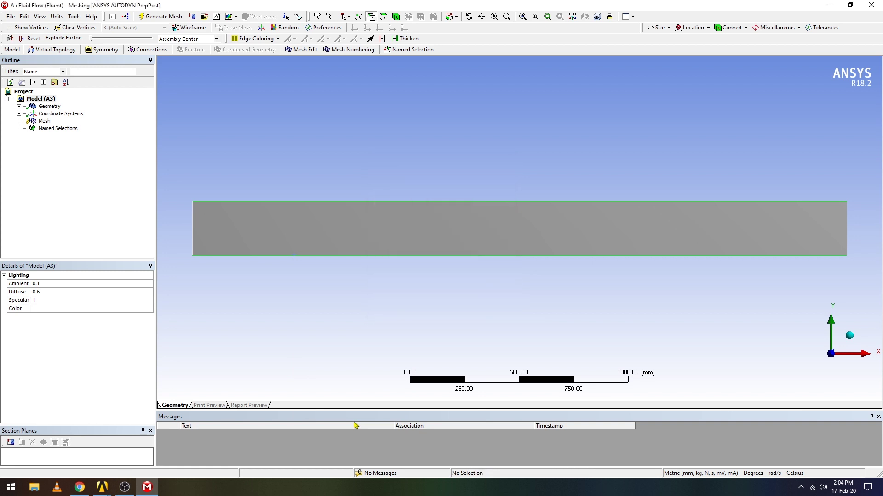
# Insert a mesh sizing control scoped to the two short vertical edges at the inlet and outlet
pyautogui.click(44, 121)
pyautogui.rightClick(44, 121)
pyautogui.moveTo(115, 126)
pyautogui.click(158, 138)
pyautogui.click(193, 227)
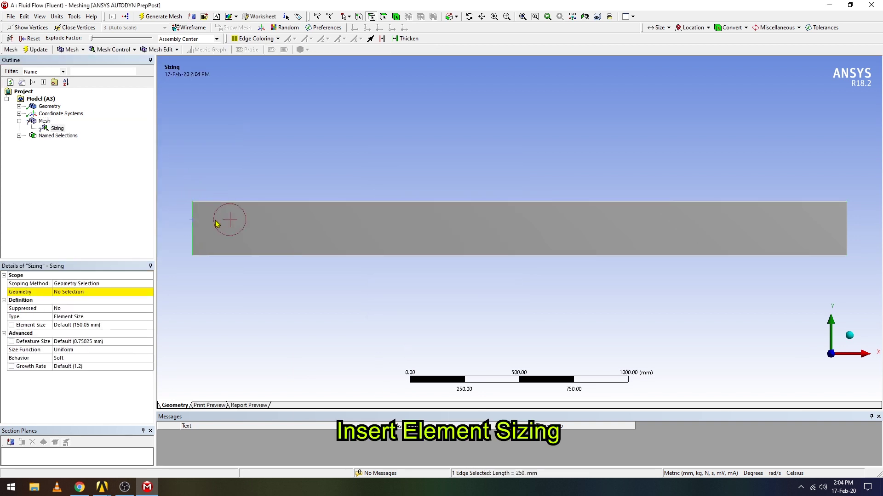
pyautogui.keyDown('ctrl'); pyautogui.click(848, 227); pyautogui.keyUp('ctrl')
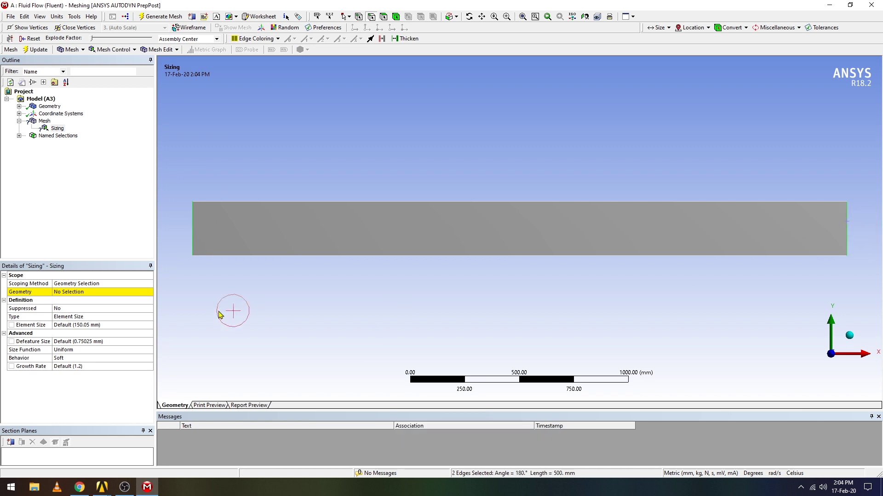
pyautogui.click(70, 292)
pyautogui.click(69, 292)
# Define the inlet and outlet edge sizing by Number of Divisions with 50 divisions and Hard behavior
pyautogui.click(148, 317)
pyautogui.click(148, 317)
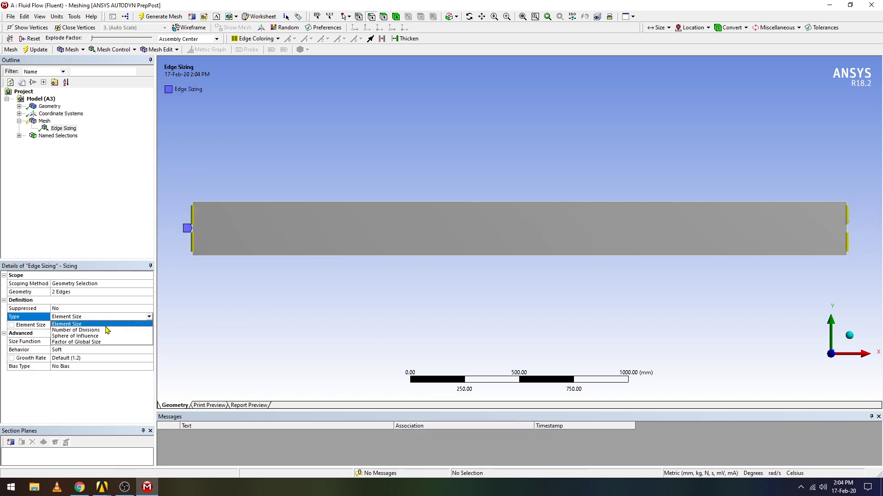
pyautogui.click(109, 332)
pyautogui.click(90, 327)
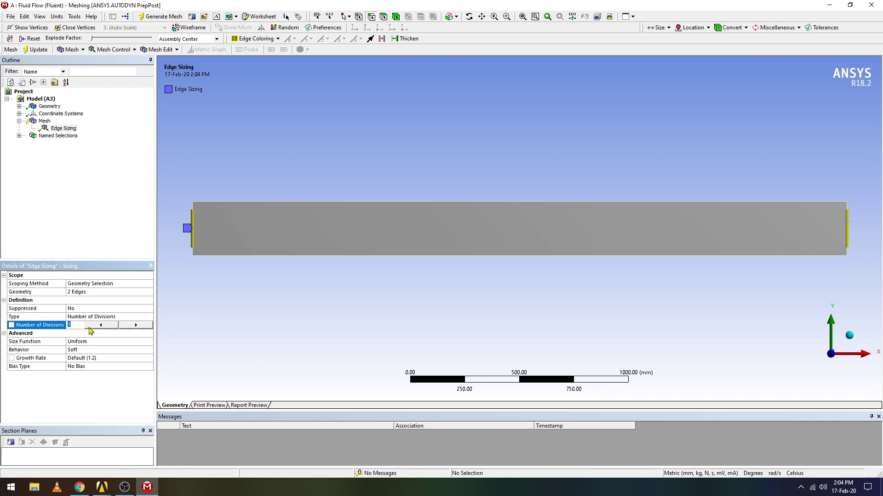
pyautogui.click(150, 350)
pyautogui.click(150, 350)
pyautogui.click(138, 367)
# Give the inlet and outlet edge sizing a symmetric bias, finer toward both edge ends, with a bias factor of 5
pyautogui.click(150, 359)
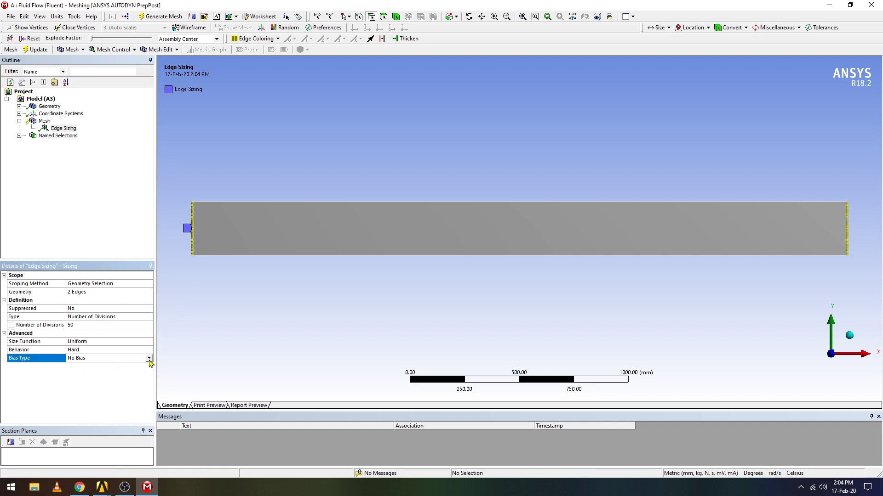
pyautogui.click(149, 359)
pyautogui.click(113, 378)
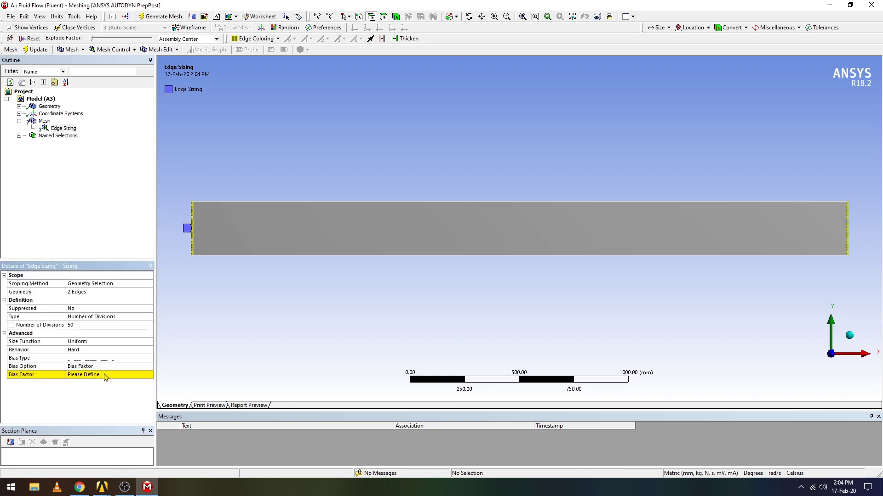
pyautogui.write('5')
pyautogui.click(296, 323)
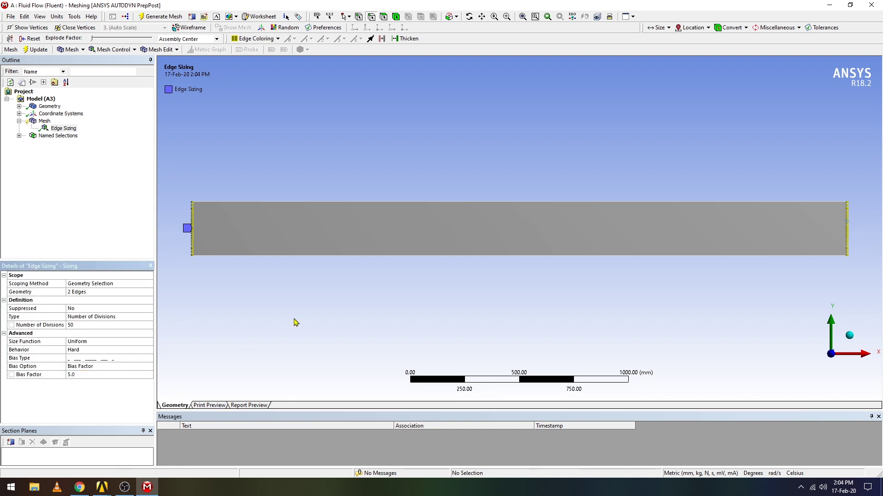
pyautogui.click(507, 16)
pyautogui.moveTo(825, 193); pyautogui.dragTo(877, 256)
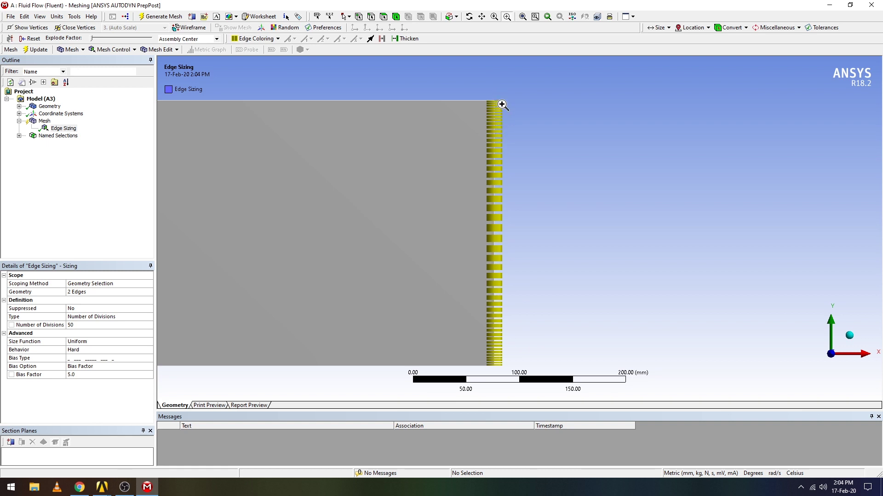
pyautogui.moveTo(503, 132); pyautogui.dragTo(669, 339)
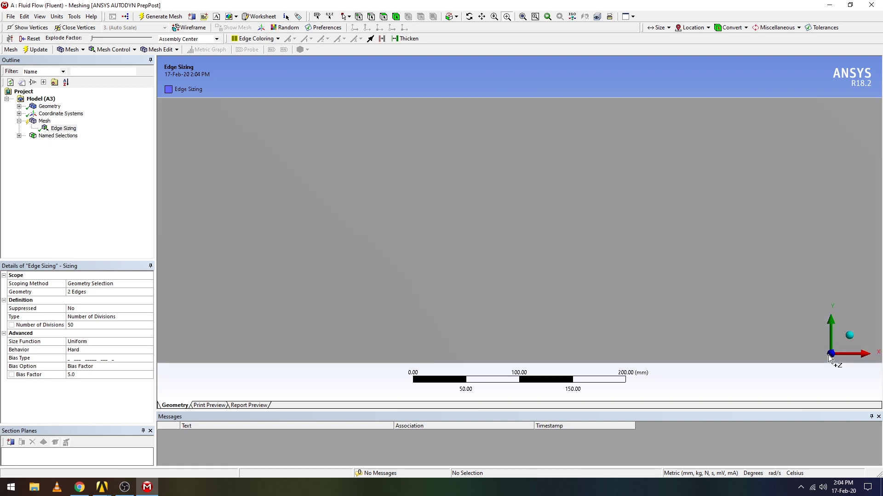
pyautogui.click(523, 16)
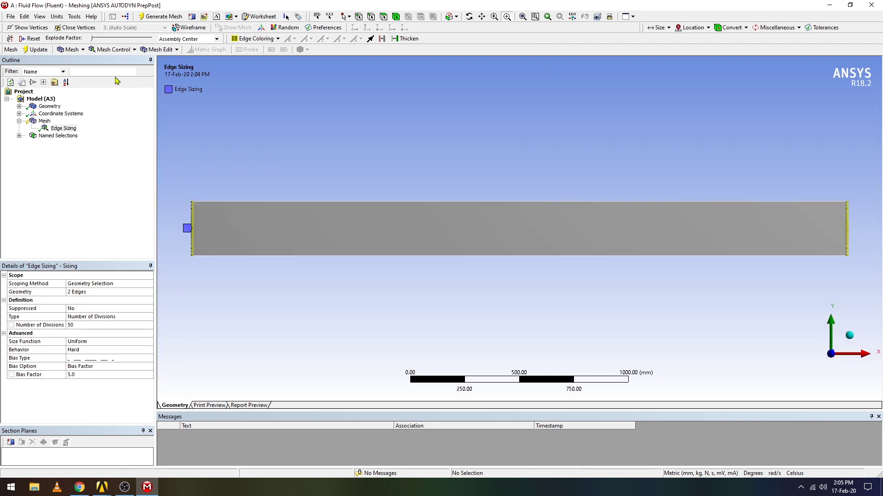
# Insert a second mesh sizing control scoped to the two long horizontal wall edges
pyautogui.click(51, 114)
pyautogui.click(44, 121)
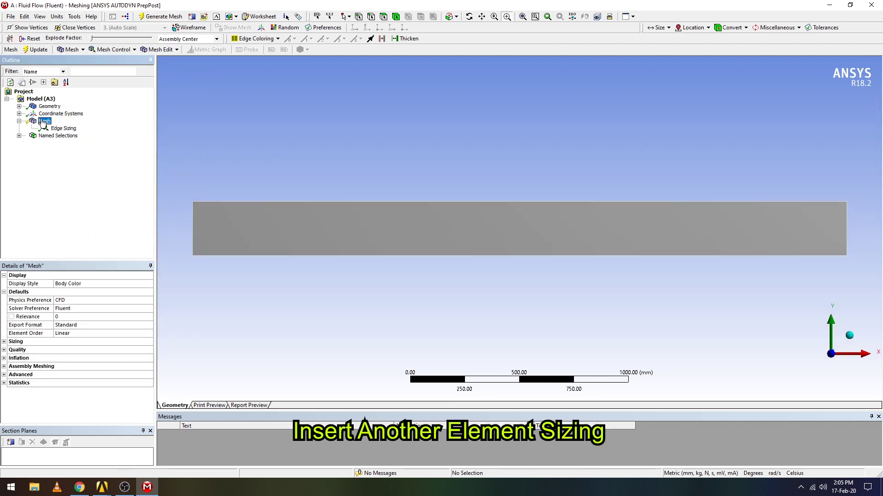
pyautogui.rightClick(42, 122)
pyautogui.moveTo(92, 124)
pyautogui.click(193, 134)
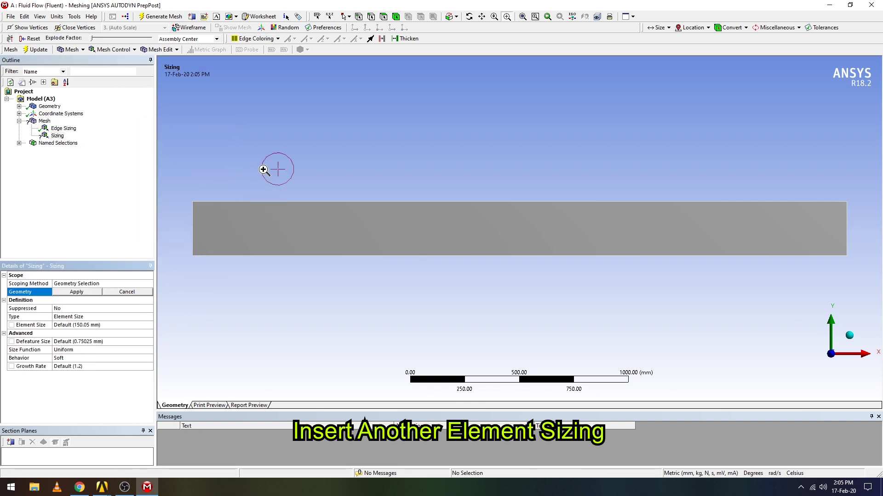
pyautogui.click(371, 16)
pyautogui.click(333, 201)
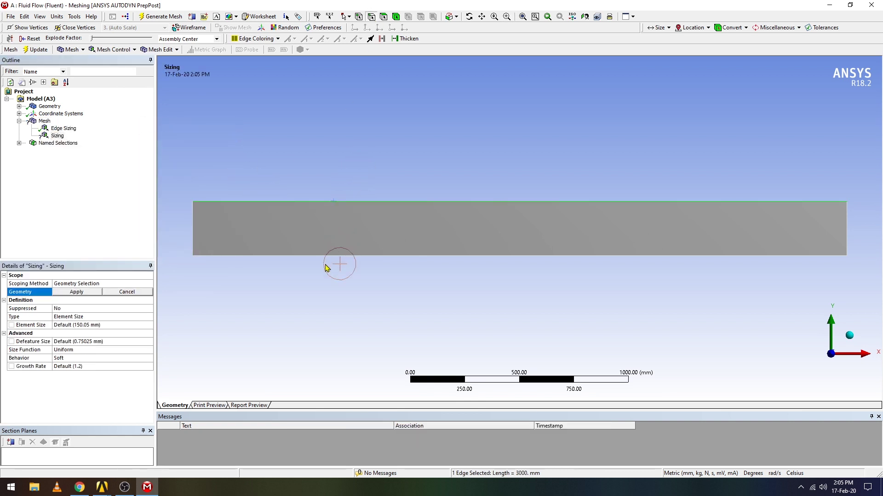
pyautogui.keyDown('ctrl'); pyautogui.click(327, 256); pyautogui.keyUp('ctrl')
pyautogui.click(70, 295)
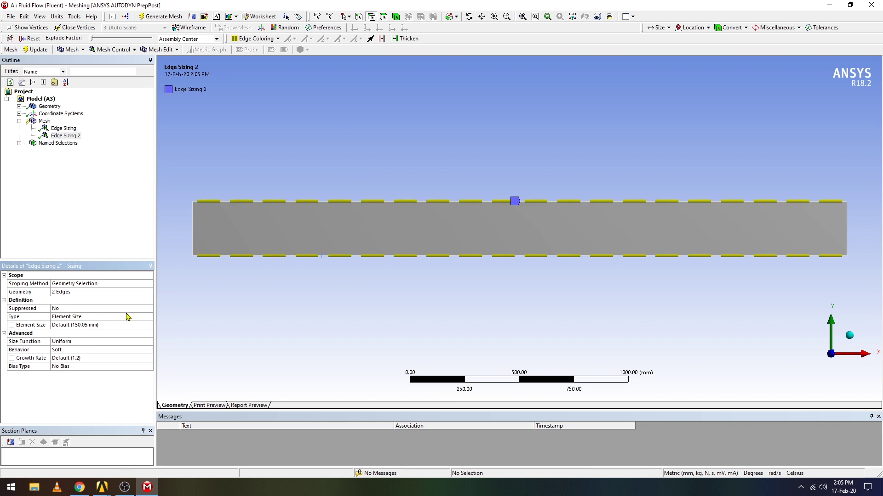
# Define the wall edge sizing by Number of Divisions with 300 divisions and Hard behavior
pyautogui.click(124, 317)
pyautogui.click(124, 317)
pyautogui.click(88, 332)
pyautogui.click(83, 325)
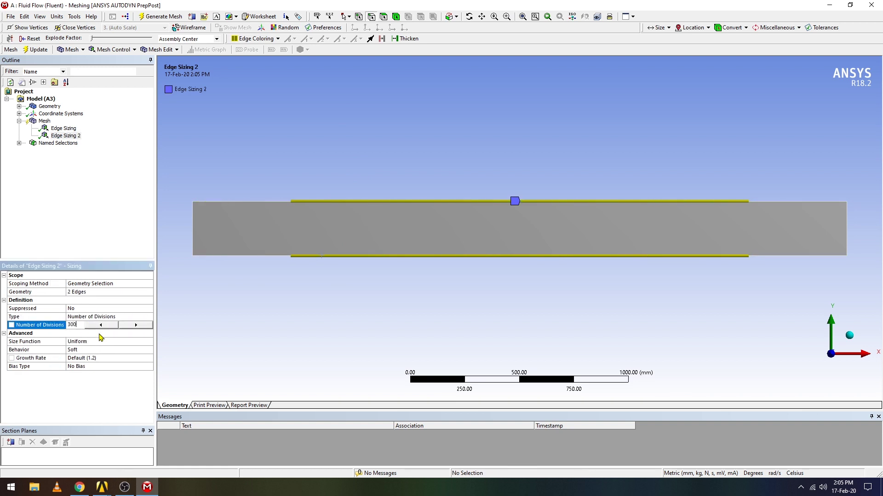
pyautogui.press('Return')
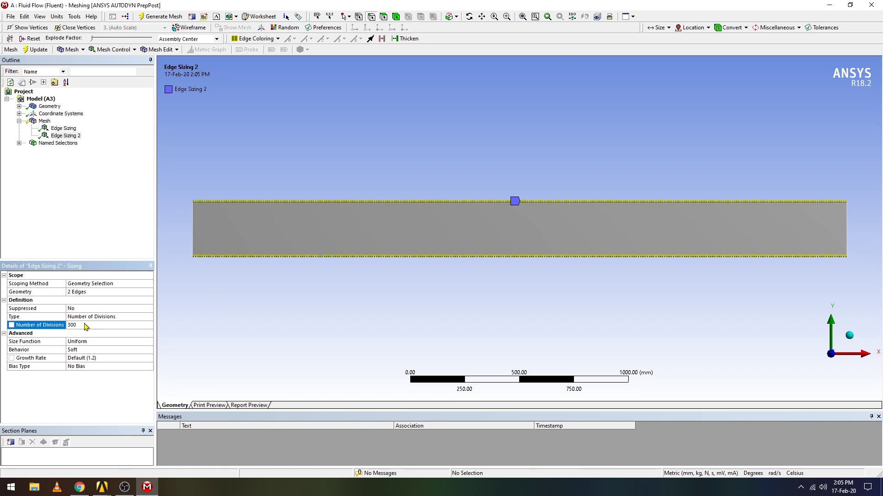
pyautogui.click(82, 352)
pyautogui.click(87, 353)
pyautogui.click(97, 365)
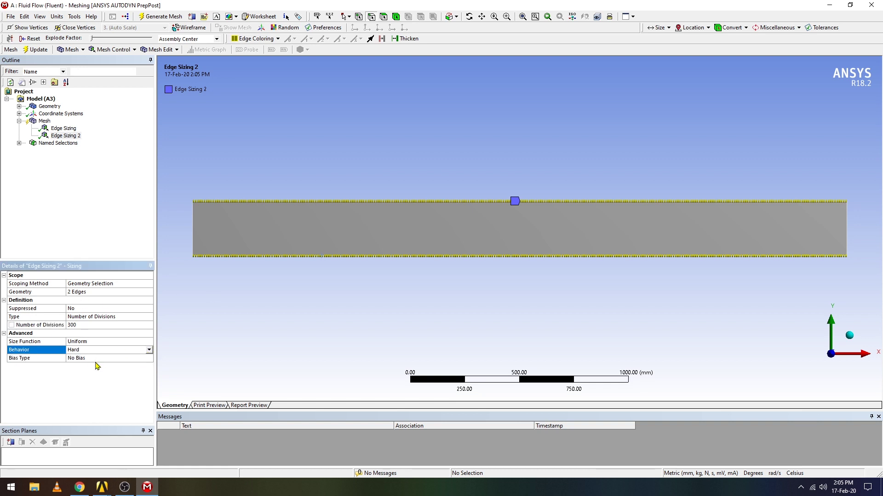
# Insert a Face Meshing control on the mesh and apply it to the channel face
pyautogui.click(45, 121)
pyautogui.rightClick(44, 121)
pyautogui.moveTo(81, 127)
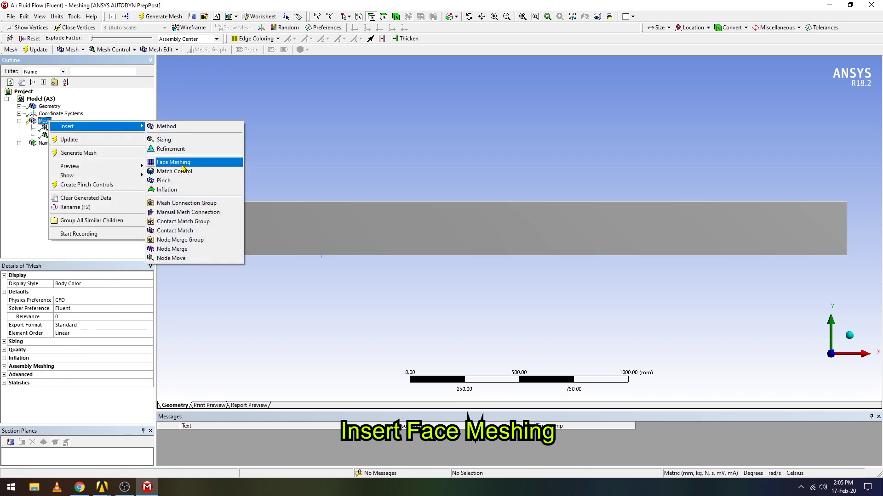
pyautogui.click(182, 163)
pyautogui.click(286, 211)
pyautogui.click(102, 292)
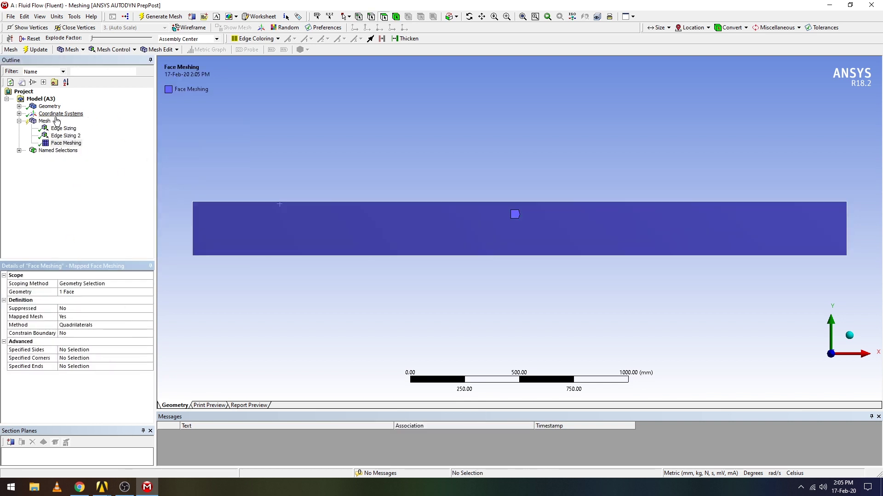
# Generate the mesh and inspect its elements near the inlet end of the channel
pyautogui.click(45, 121)
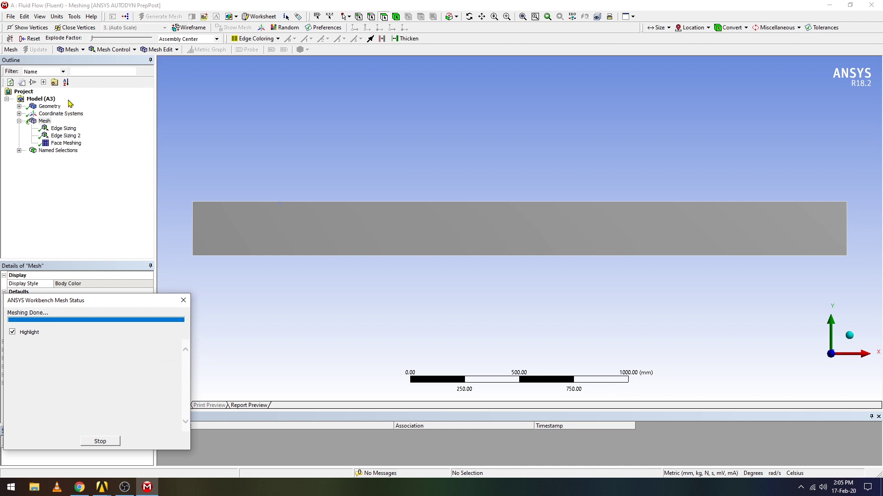
pyautogui.click(507, 16)
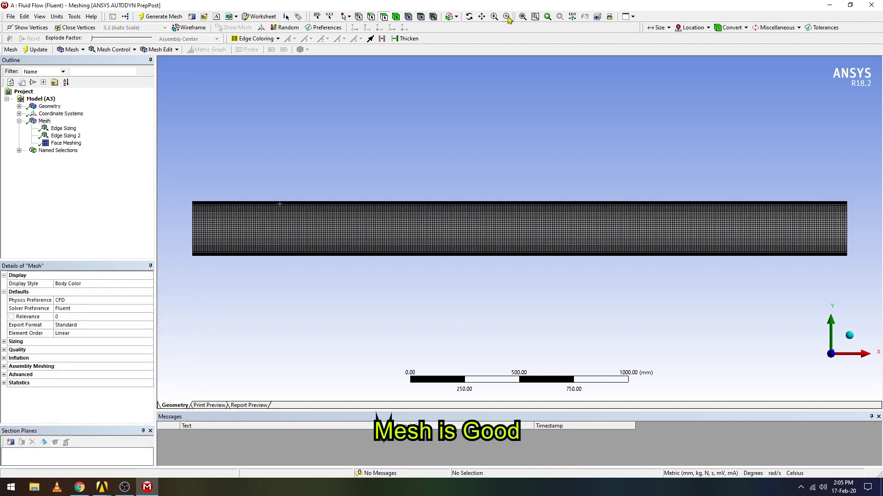
pyautogui.moveTo(186, 186); pyautogui.dragTo(246, 258)
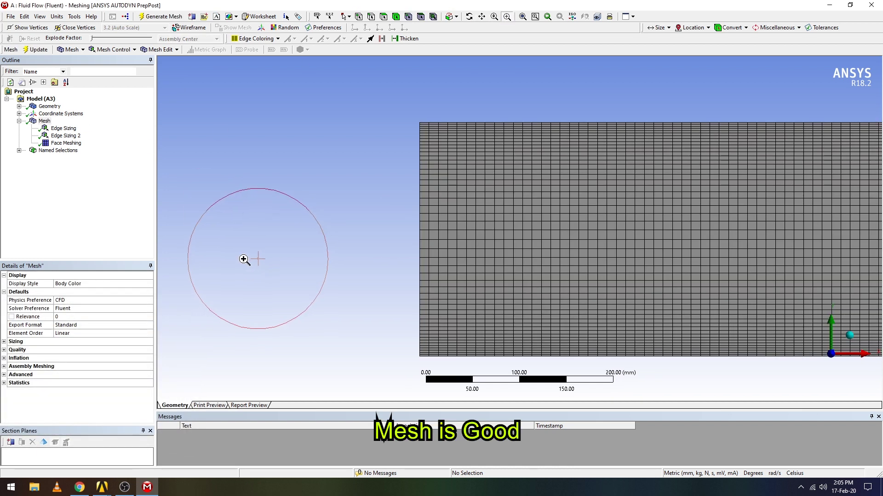
pyautogui.click(522, 16)
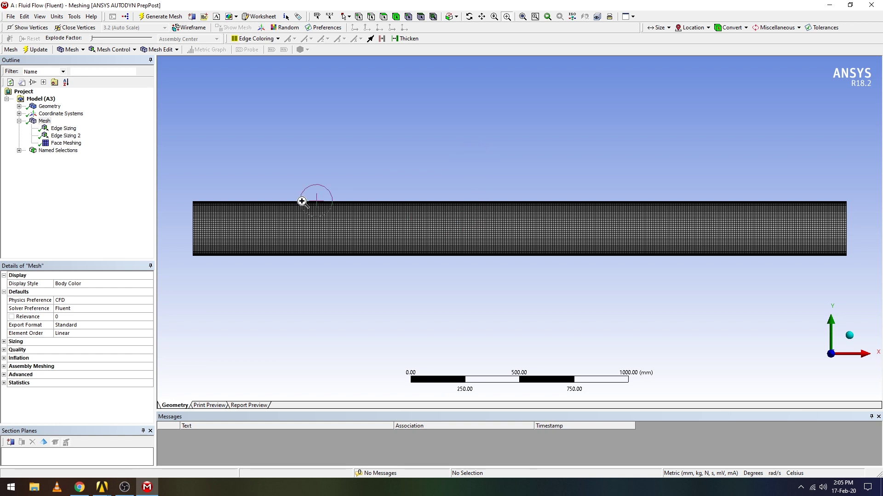
# Inspect the mesh elements at two places along the channel and return to the full view
pyautogui.moveTo(281, 191); pyautogui.dragTo(433, 271)
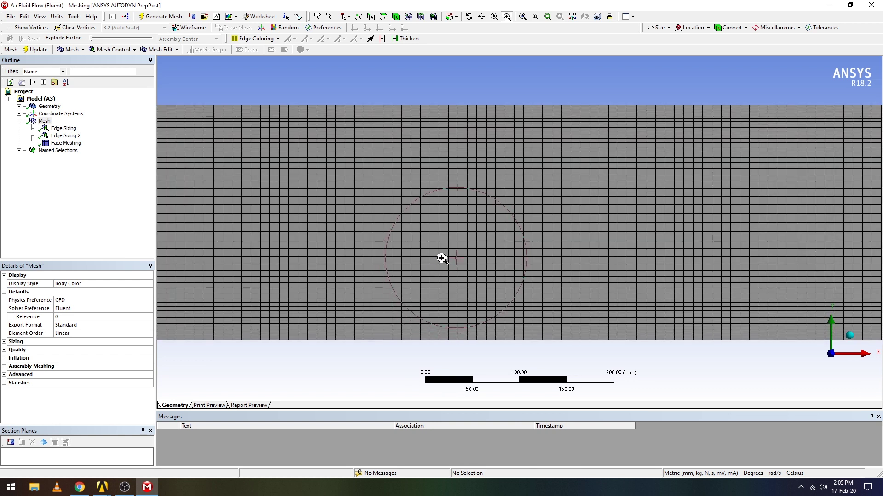
pyautogui.click(831, 358)
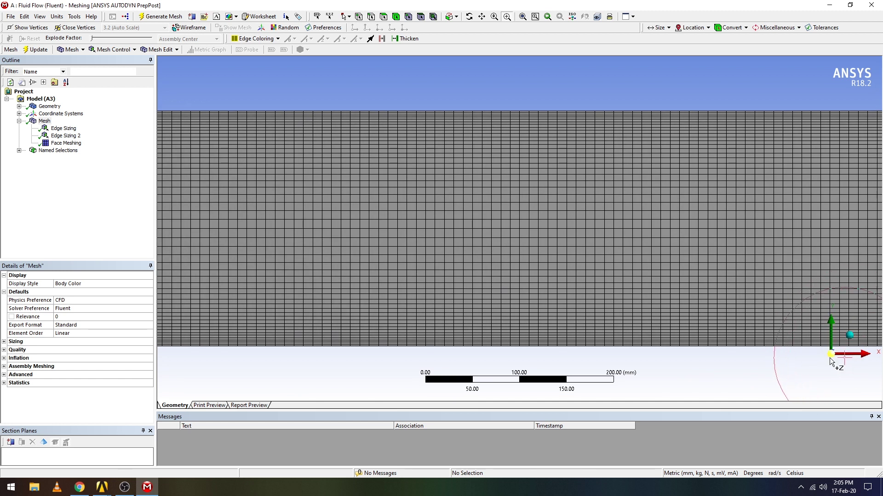
pyautogui.click(522, 16)
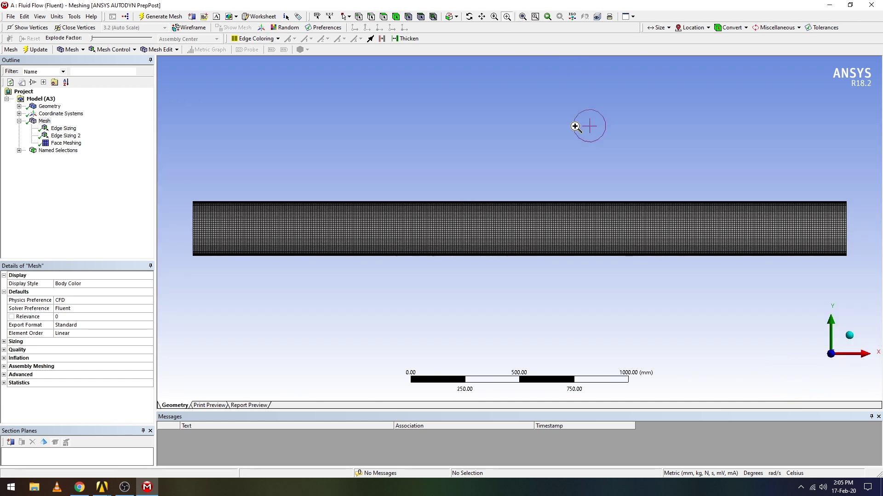
pyautogui.moveTo(570, 196); pyautogui.dragTo(676, 260)
pyautogui.click(850, 335)
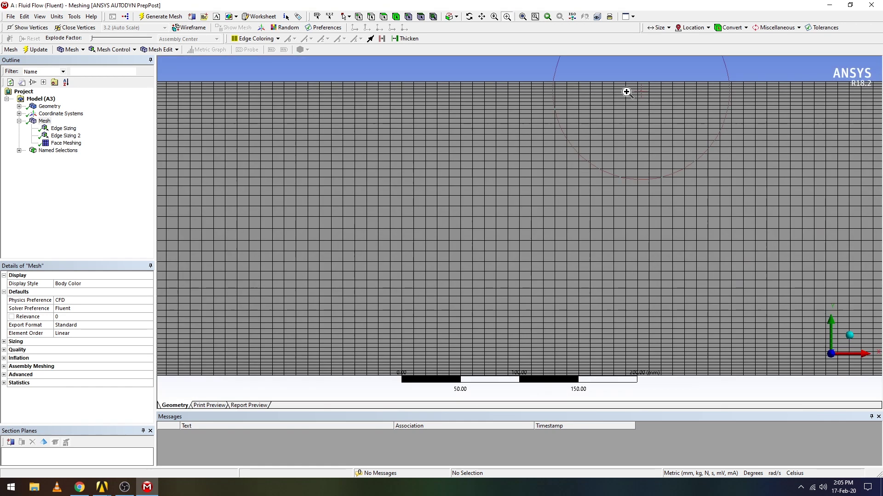
pyautogui.click(805, 367)
pyautogui.click(520, 17)
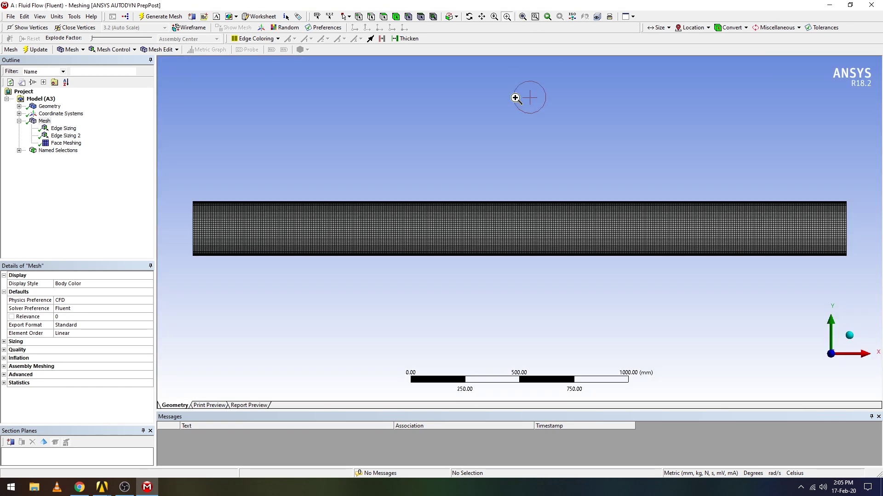
# Close Meshing and switch to the Workbench project that contains the Fluid Flow (Fluent) system
pyautogui.click(10, 16)
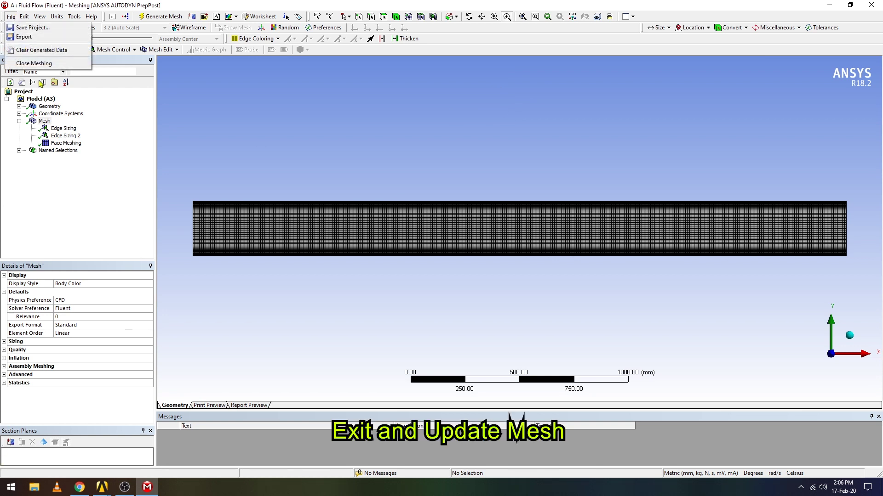
pyautogui.click(21, 63)
pyautogui.moveTo(102, 487); pyautogui.dragTo(132, 488)
pyautogui.moveTo(131, 487)
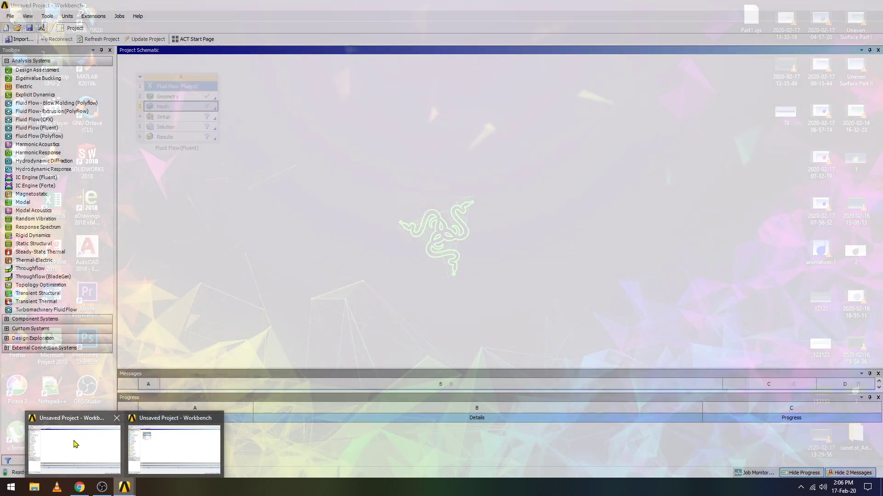
pyautogui.click(76, 444)
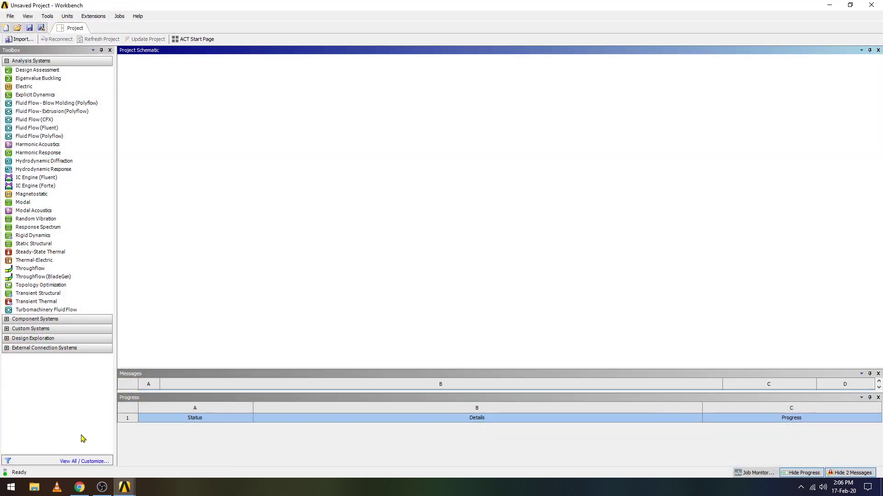
pyautogui.click(829, 5)
pyautogui.click(124, 487)
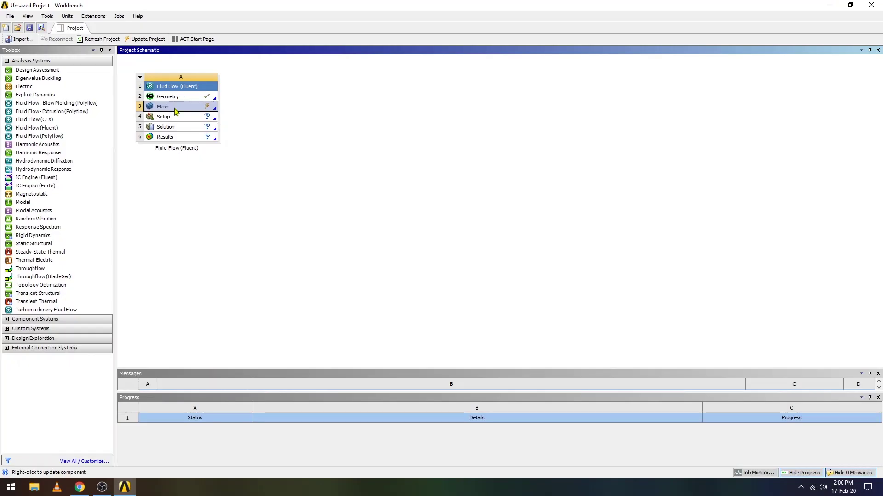
# Update the Mesh component of the Fluid Flow (Fluent) system and open its Setup for editing
pyautogui.rightClick(171, 107)
pyautogui.click(194, 154)
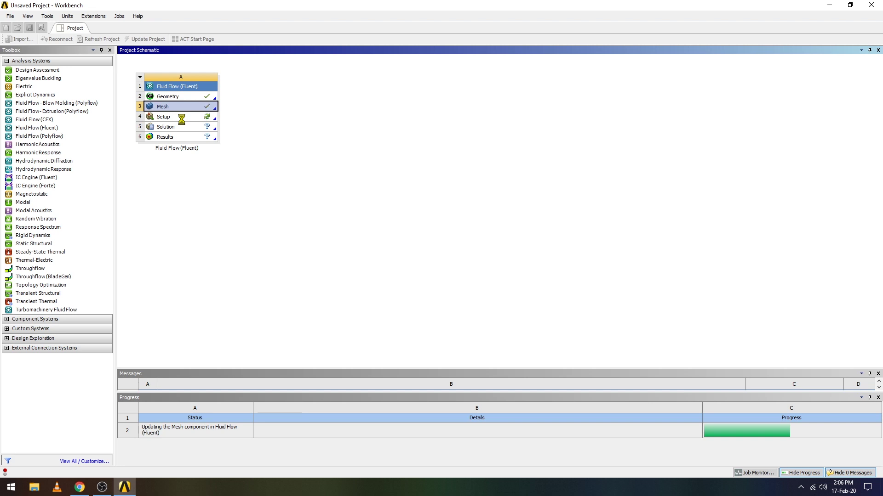
pyautogui.click(171, 119)
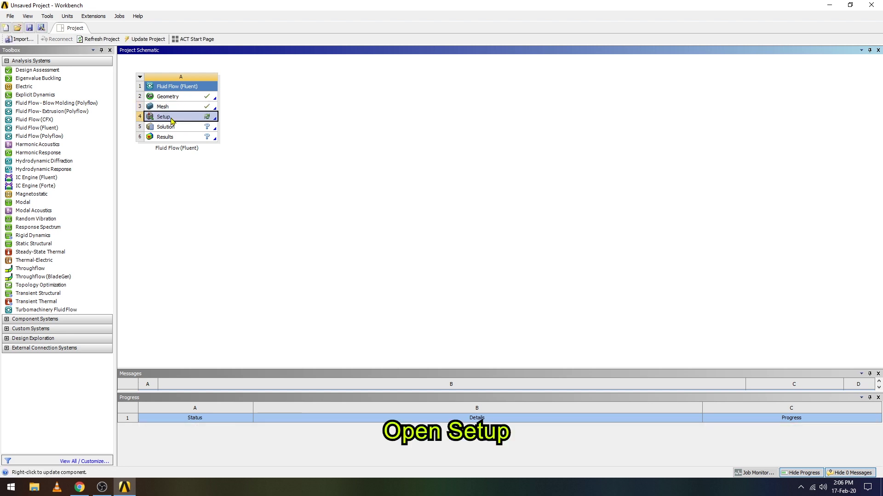
pyautogui.rightClick(171, 120)
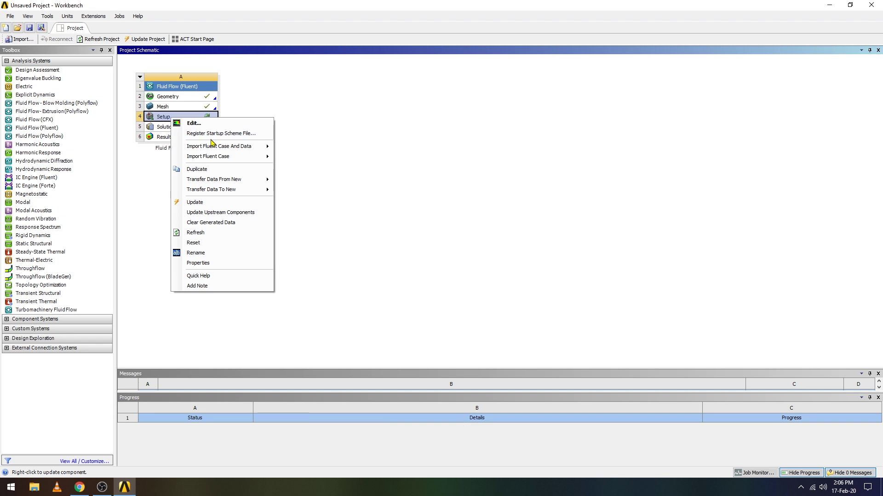
pyautogui.click(224, 123)
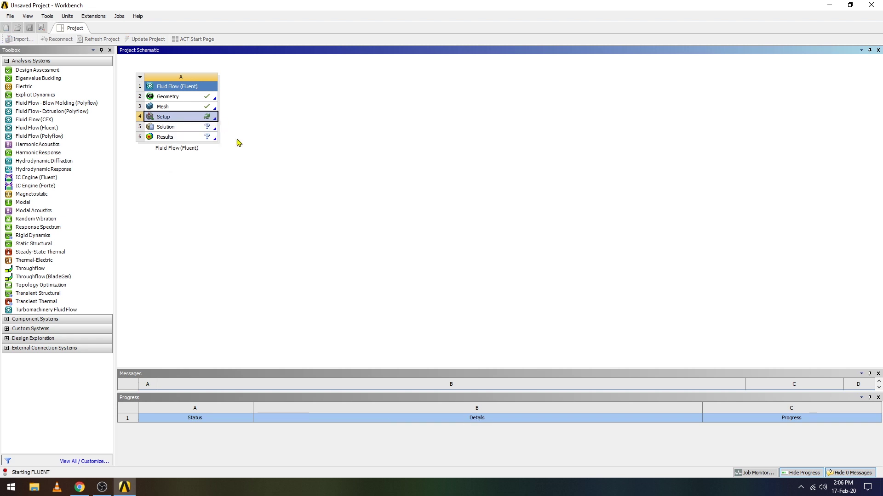
# Launch Fluent with Double Precision and Parallel (Local Machine) processing on 8 solver processes
pyautogui.click(355, 200)
pyautogui.click(357, 243)
pyautogui.press('Tab')
pyautogui.write('8')
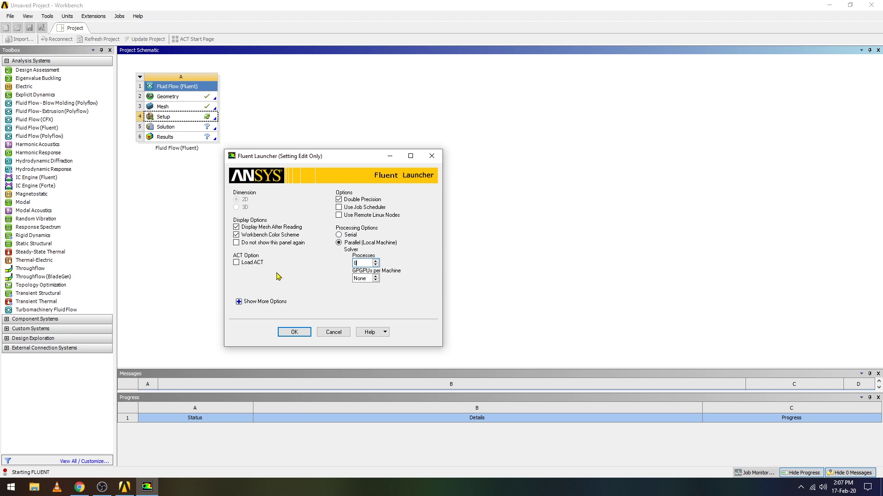
pyautogui.click(295, 332)
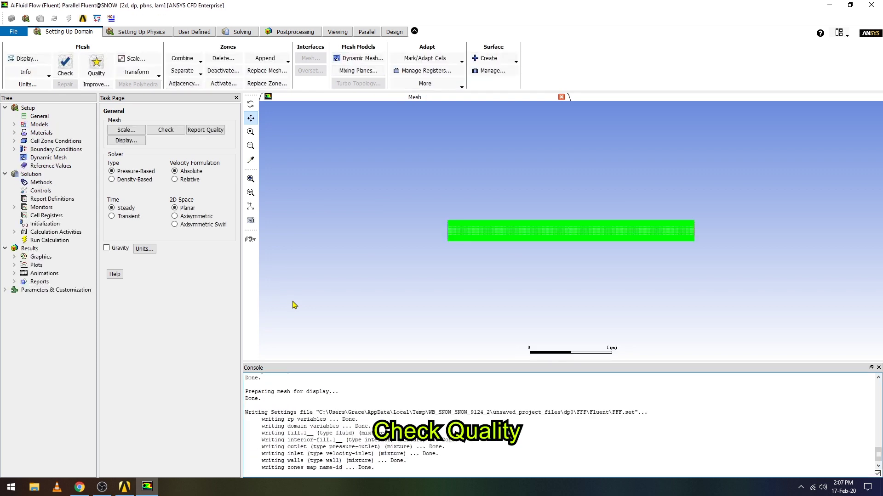
# Run the mesh check and report the mesh quality, examining the volume statistics and minimum orthogonal quality
pyautogui.click(166, 130)
pyautogui.moveTo(370, 426); pyautogui.dragTo(239, 423)
pyautogui.click(205, 130)
pyautogui.moveTo(378, 441); pyautogui.dragTo(235, 435)
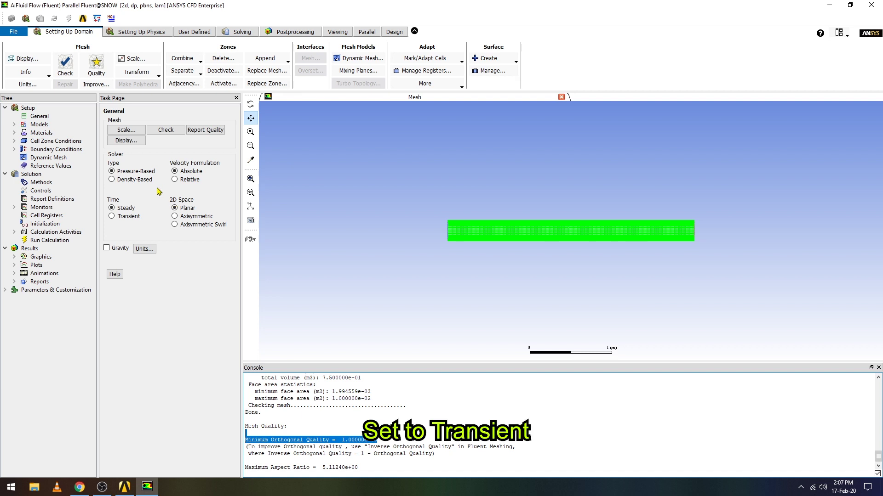
# Set the solver to Transient and enable gravity with a Y acceleration of -9.81 m/s2
pyautogui.click(111, 216)
pyautogui.click(106, 248)
pyautogui.click(149, 276)
pyautogui.moveTo(149, 276); pyautogui.dragTo(109, 287)
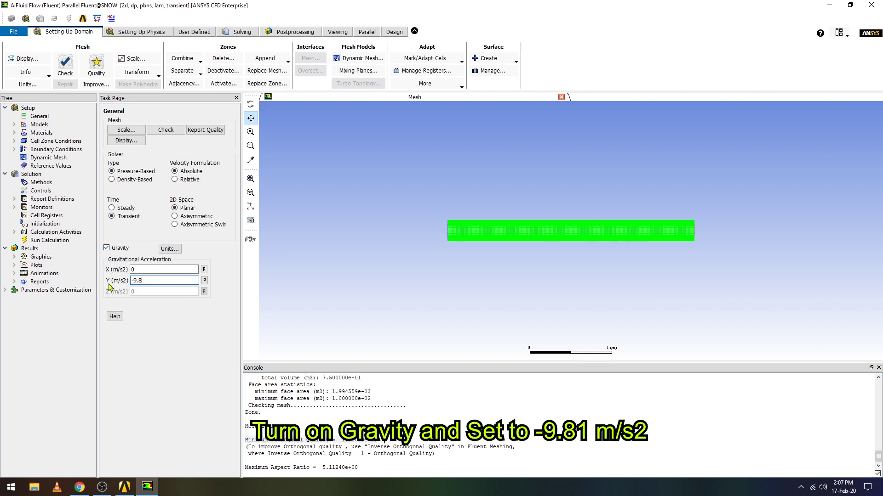
# Copy the fluid chloro-acetaldehyde (ch2clcho) from the Fluent database into the case materials
pyautogui.click(14, 133)
pyautogui.click(24, 141)
pyautogui.doubleClick(52, 150)
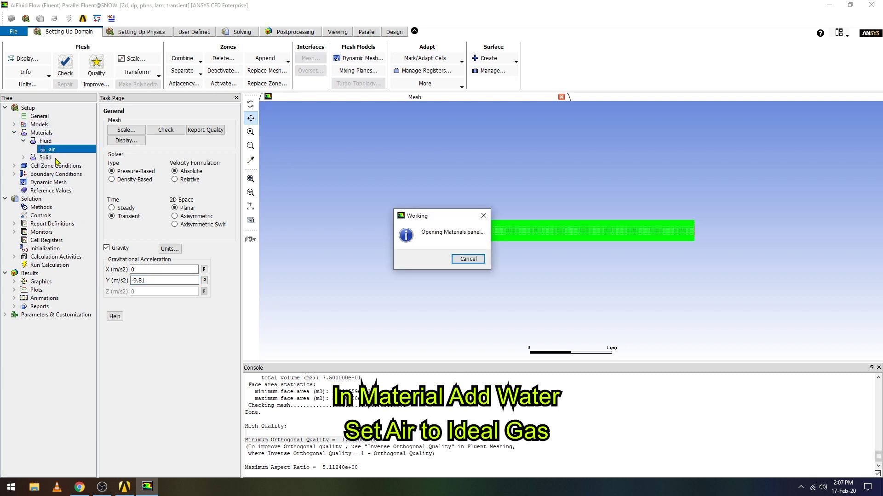
pyautogui.click(405, 222)
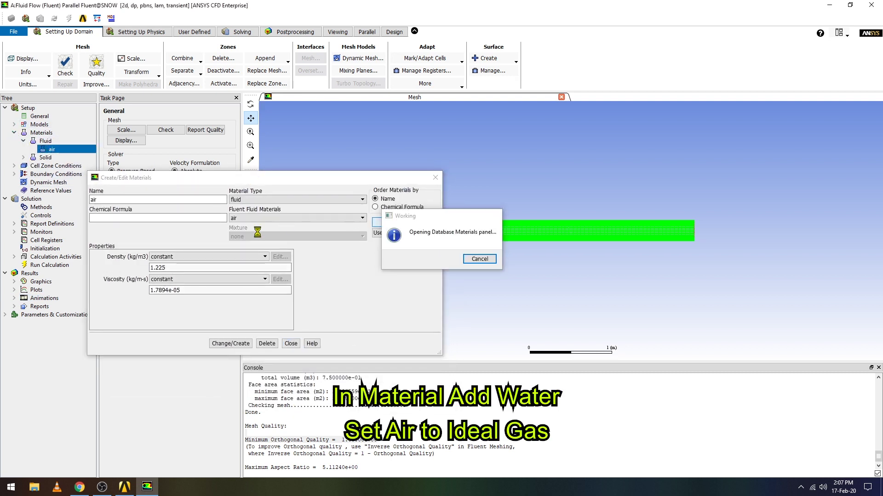
pyautogui.scroll(-10, 183, 273)
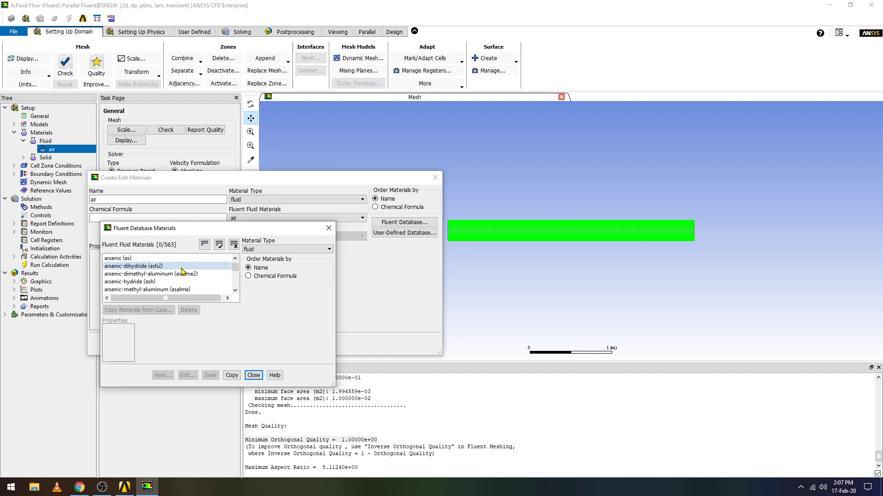
pyautogui.scroll(-12, 183, 272)
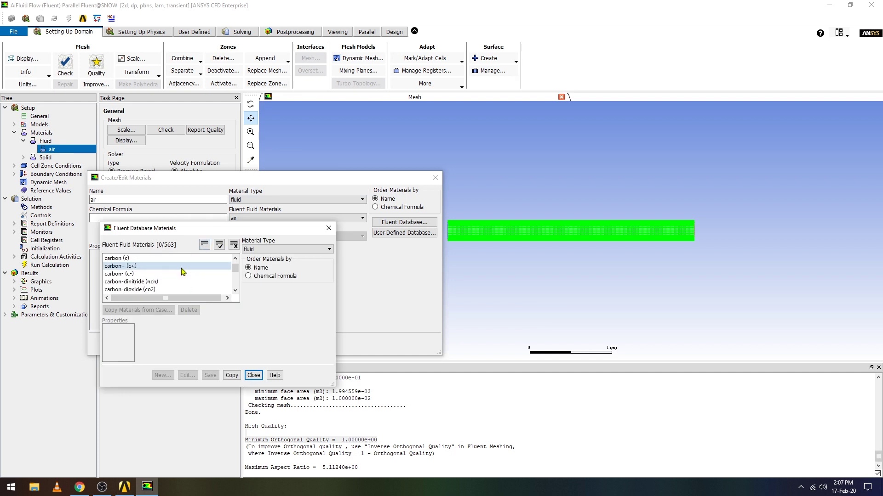
pyautogui.scroll(-10, 183, 272)
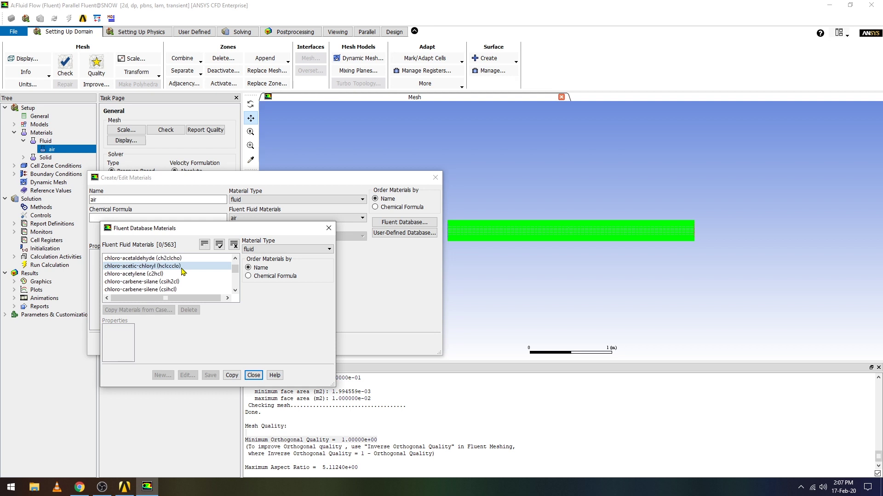
pyautogui.click(145, 259)
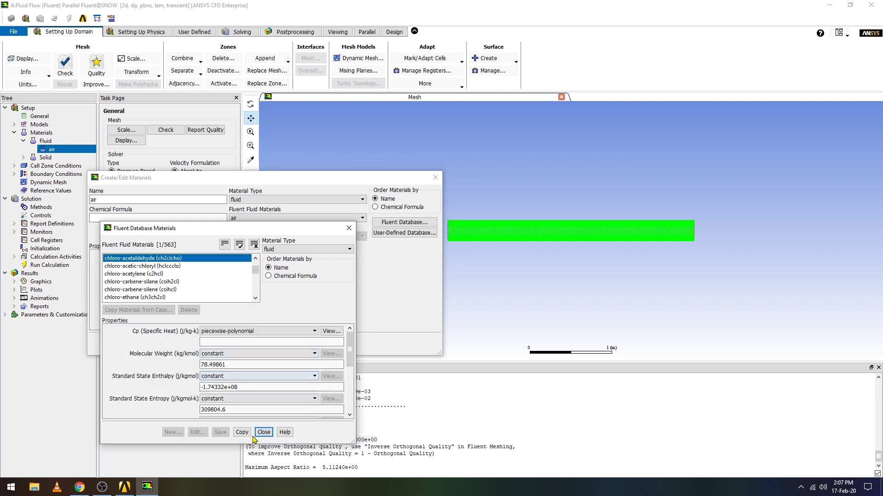
pyautogui.click(242, 432)
pyautogui.click(264, 432)
pyautogui.click(290, 344)
# Enable the Volume of Fluid multiphase model with 2 Eulerian phases
pyautogui.click(14, 124)
pyautogui.doubleClick(52, 133)
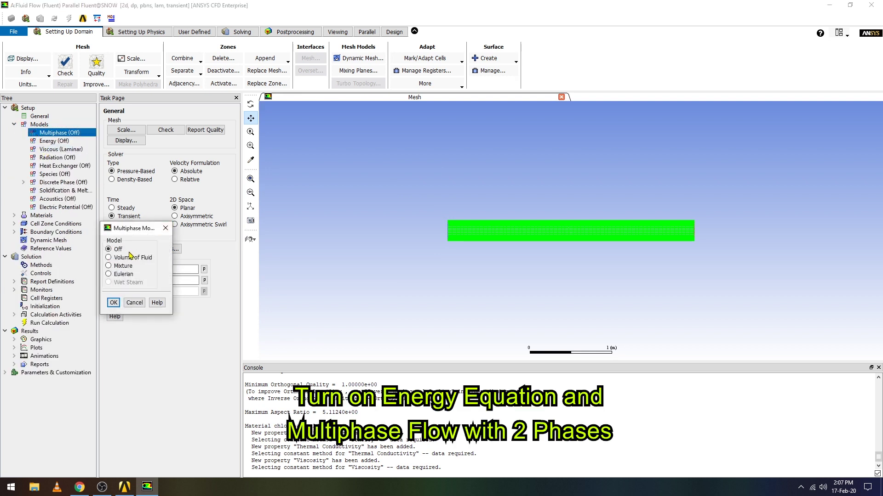
pyautogui.click(109, 258)
pyautogui.click(162, 451)
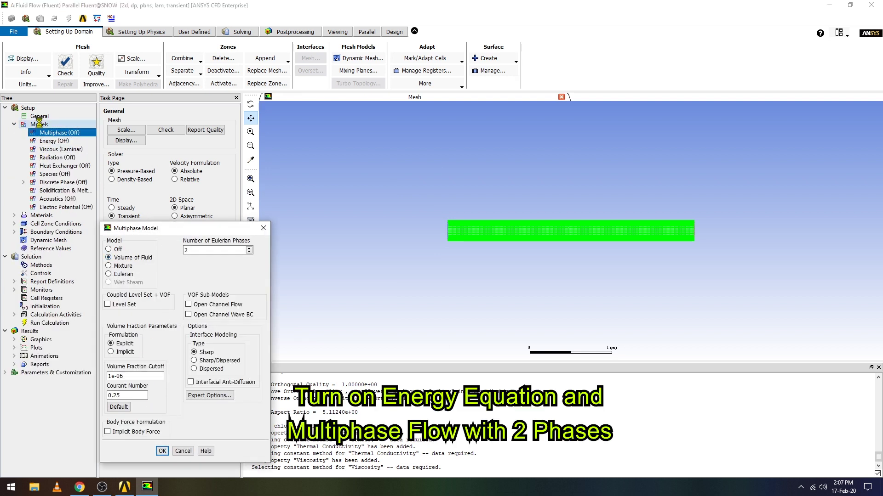
# Name the primary phase "air", keeping air as its phase material
pyautogui.click(32, 141)
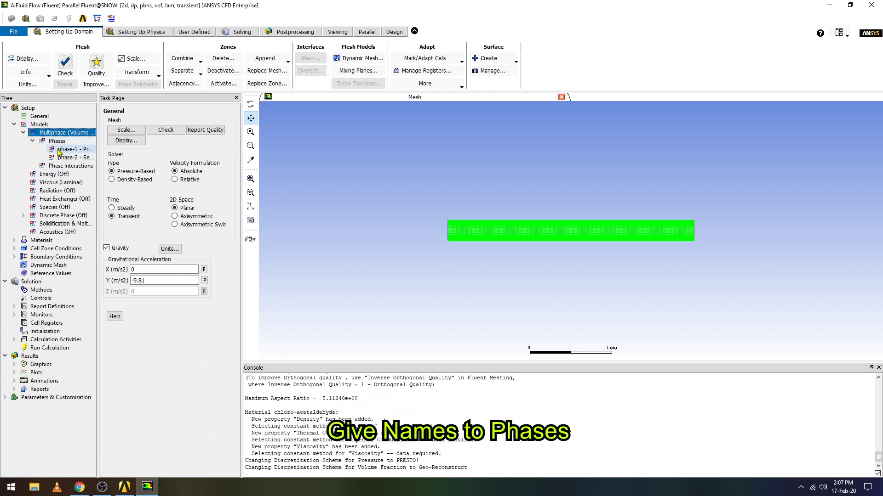
pyautogui.doubleClick(69, 149)
pyautogui.doubleClick(137, 249)
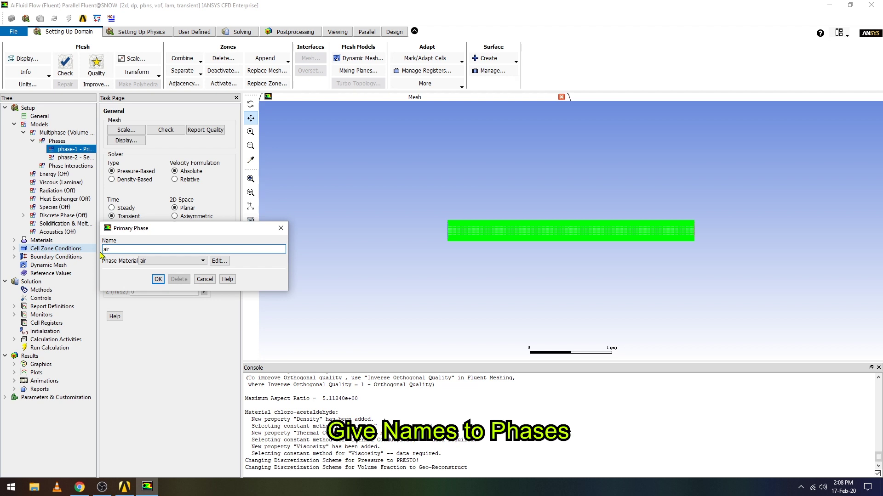
pyautogui.click(157, 279)
# Assign chloro-acetaldehyde as the secondary phase's material and name that phase "refrigerant"
pyautogui.click(57, 160)
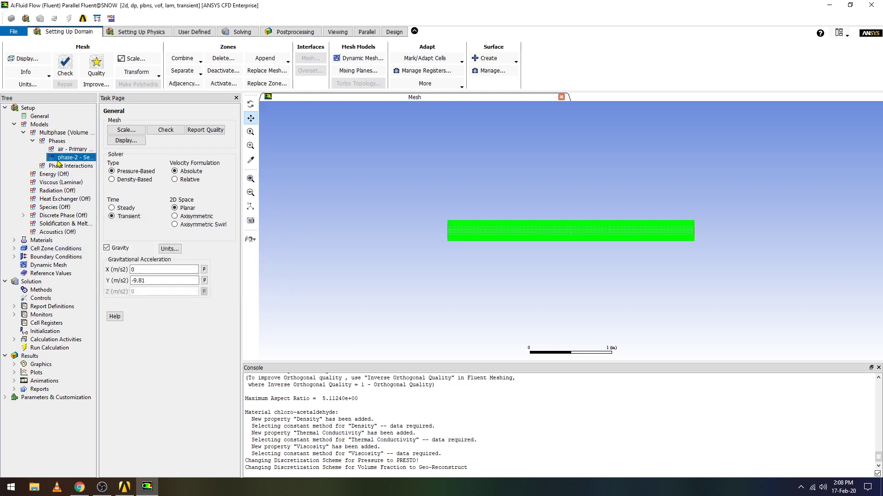
pyautogui.click(172, 261)
pyautogui.click(175, 271)
pyautogui.doubleClick(119, 249)
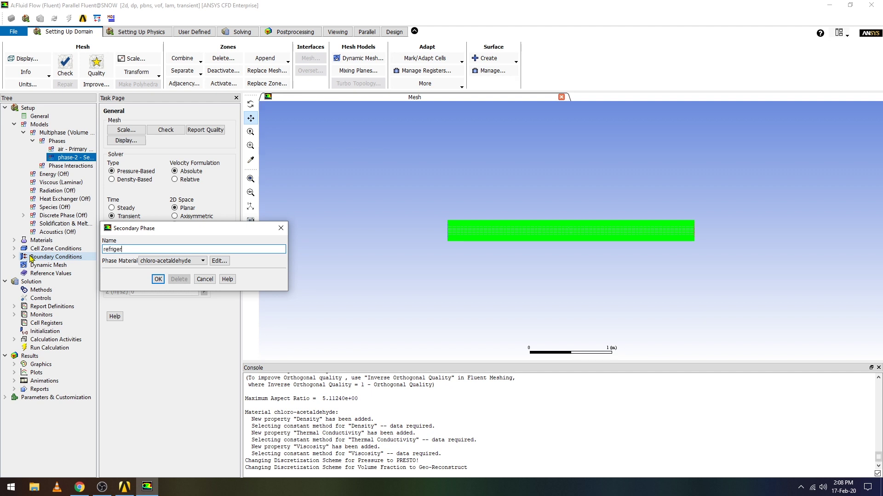
pyautogui.click(158, 279)
# Enable Surface Tension Force Modeling in the phase interactions with a constant refrigerant-air coefficient of 0.0271 n/m
pyautogui.doubleClick(50, 166)
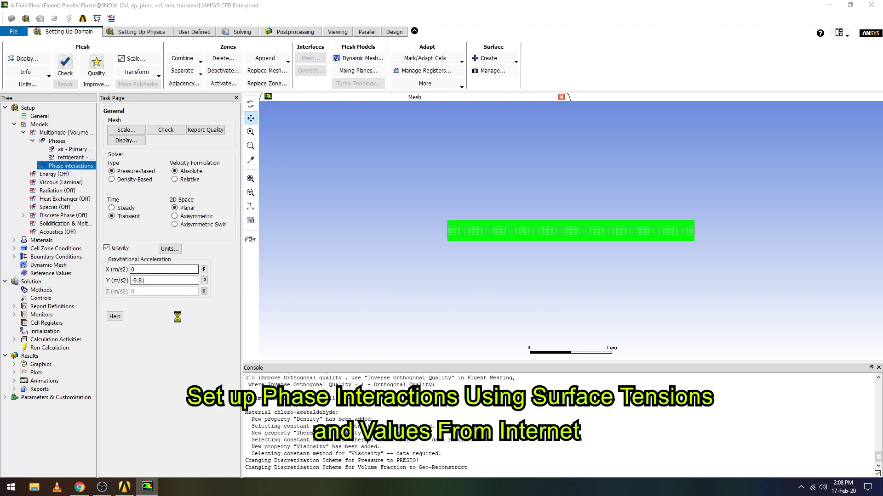
pyautogui.click(521, 244)
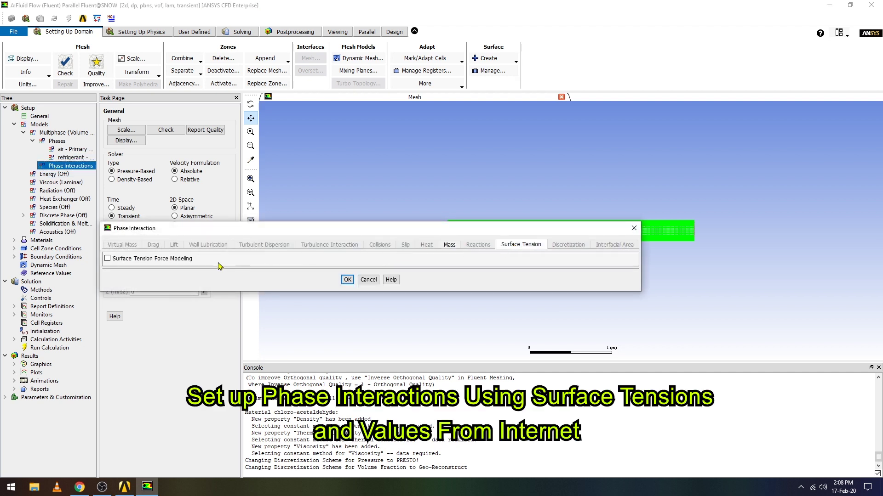
pyautogui.click(108, 259)
pyautogui.click(303, 310)
pyautogui.click(271, 320)
pyautogui.write('.02')
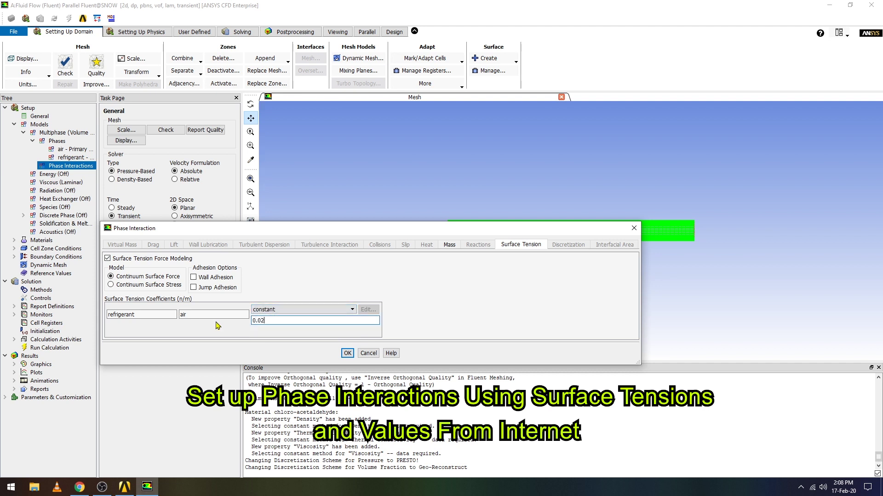
pyautogui.write('71')
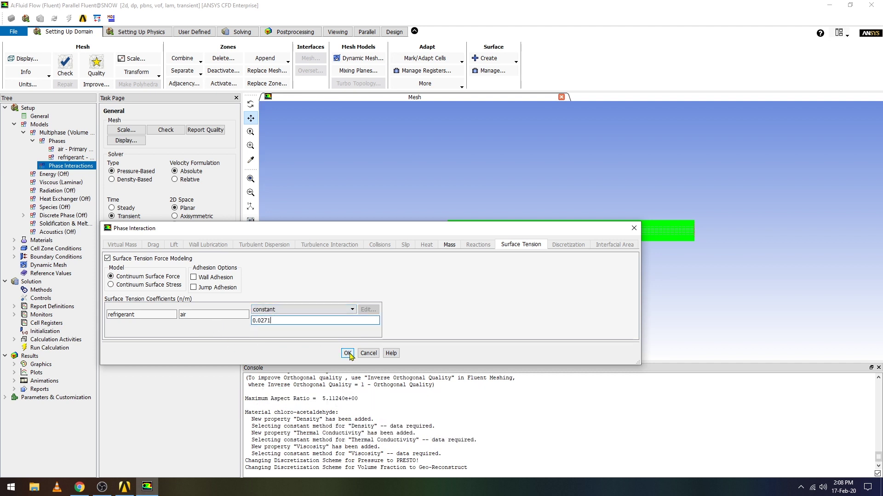
pyautogui.click(348, 353)
# Open the boundary conditions and edit the inlet velocity-inlet zone for the mixture phase
pyautogui.click(15, 124)
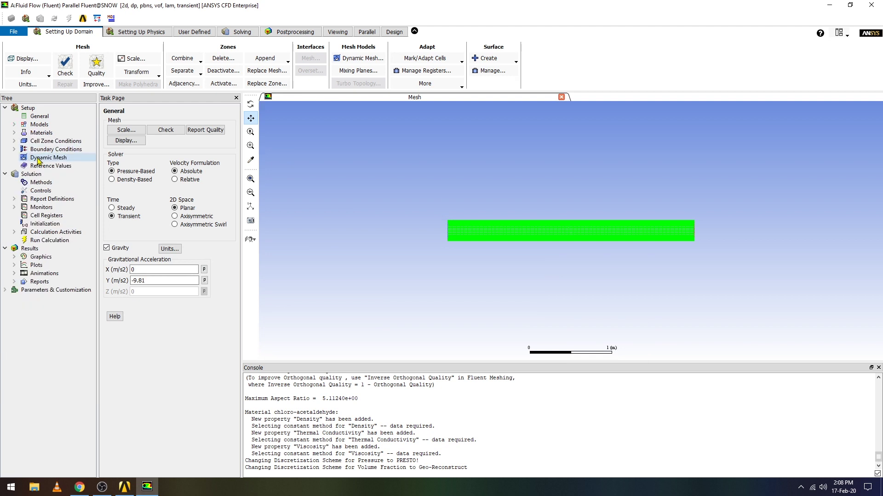
pyautogui.doubleClick(55, 149)
pyautogui.click(111, 139)
pyautogui.doubleClick(111, 139)
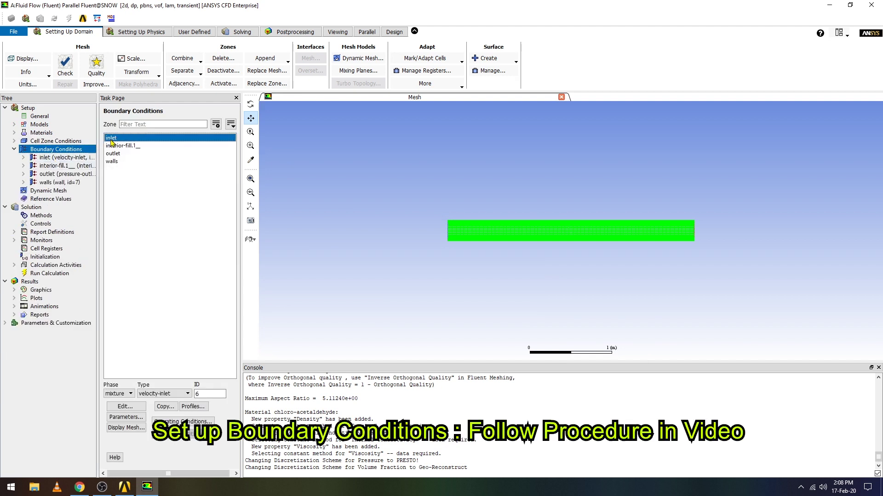